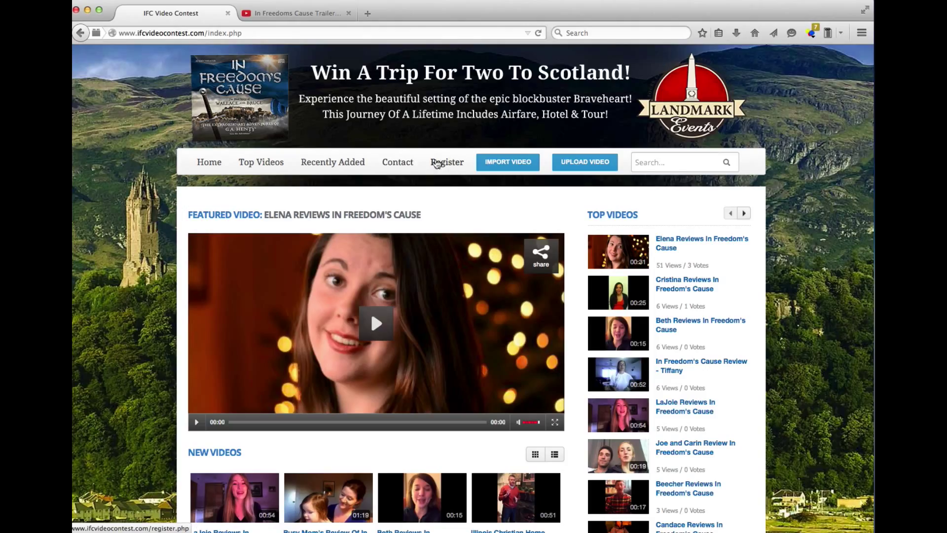
- Open the account registration page from the Register link
click(429, 178)
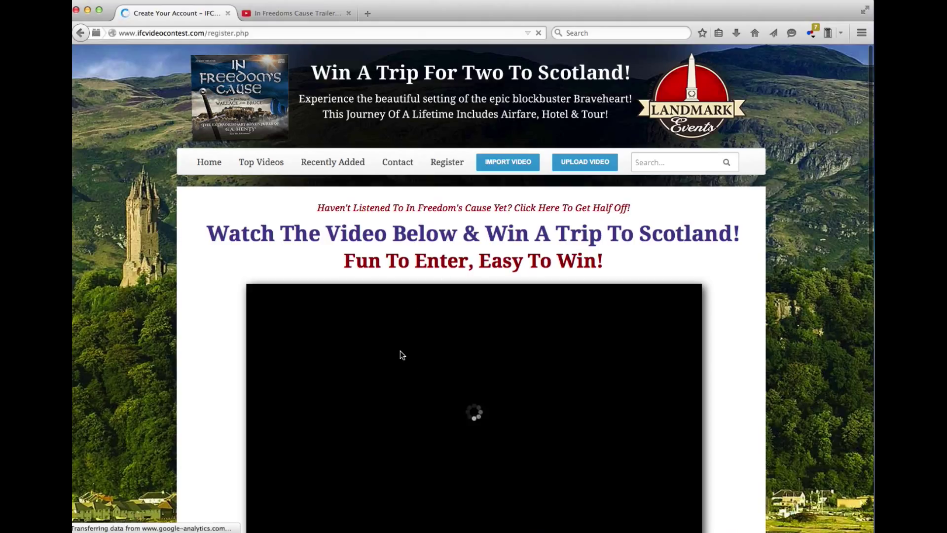
- Pause the promo video at 0:05 and place the cursor in the First Name field
scroll(401, 355, down, 2)
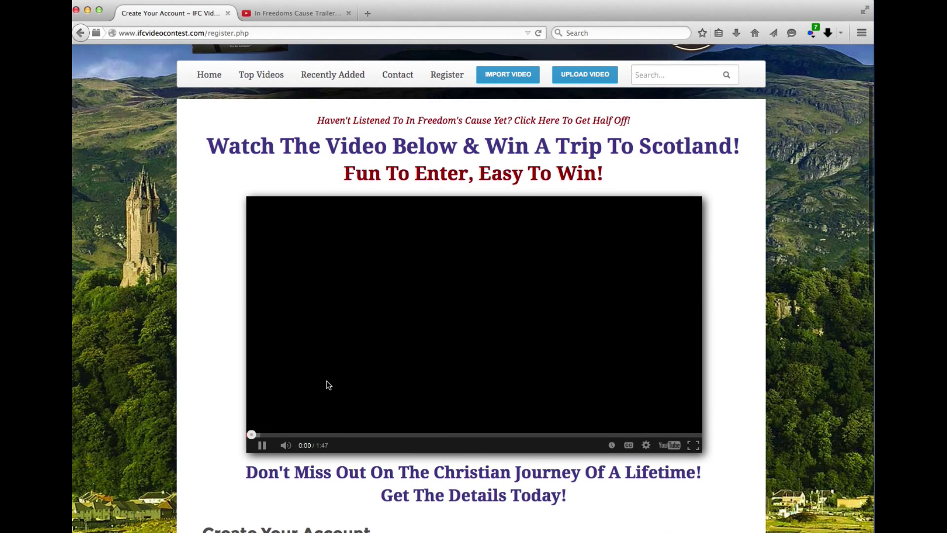
scroll(257, 450, up, 1)
scroll(262, 454, down, 3)
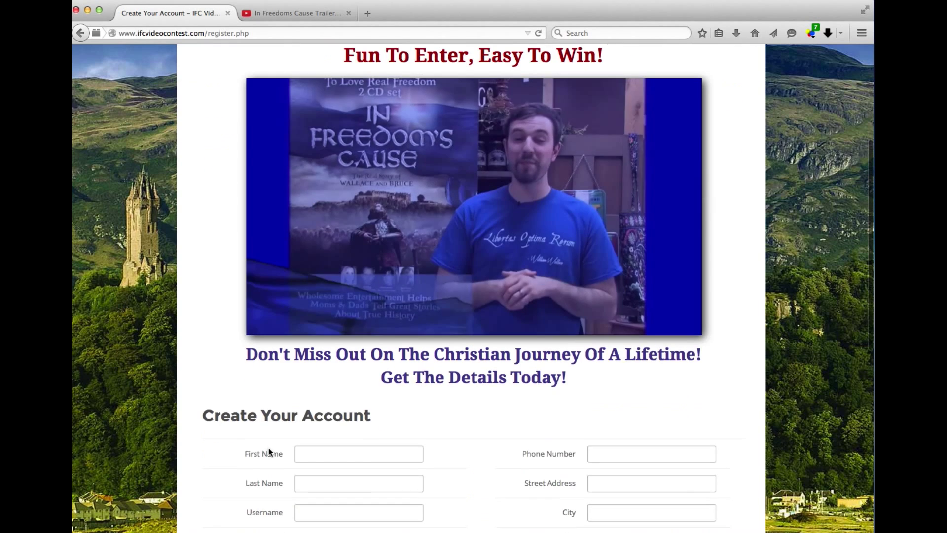
scroll(268, 450, down, 2)
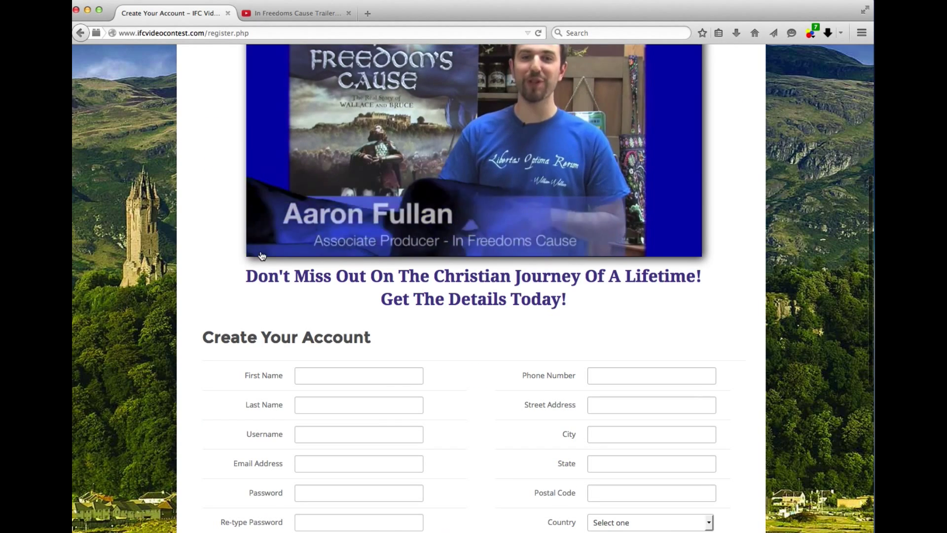
click(262, 249)
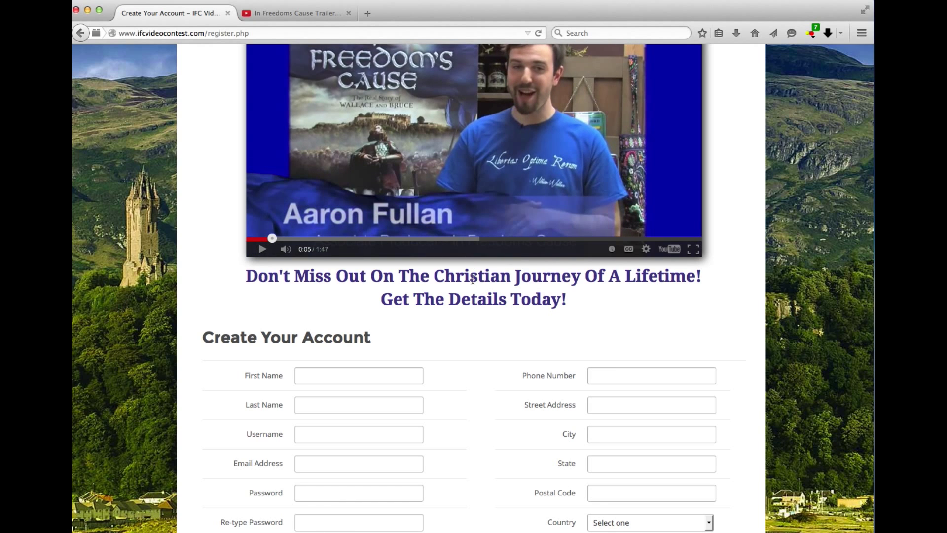
scroll(471, 298, down, 2)
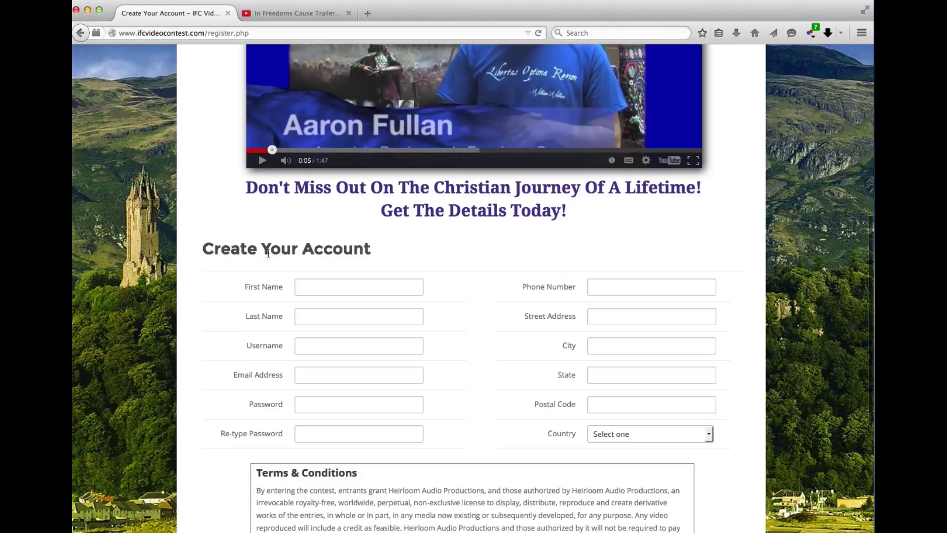
click(317, 286)
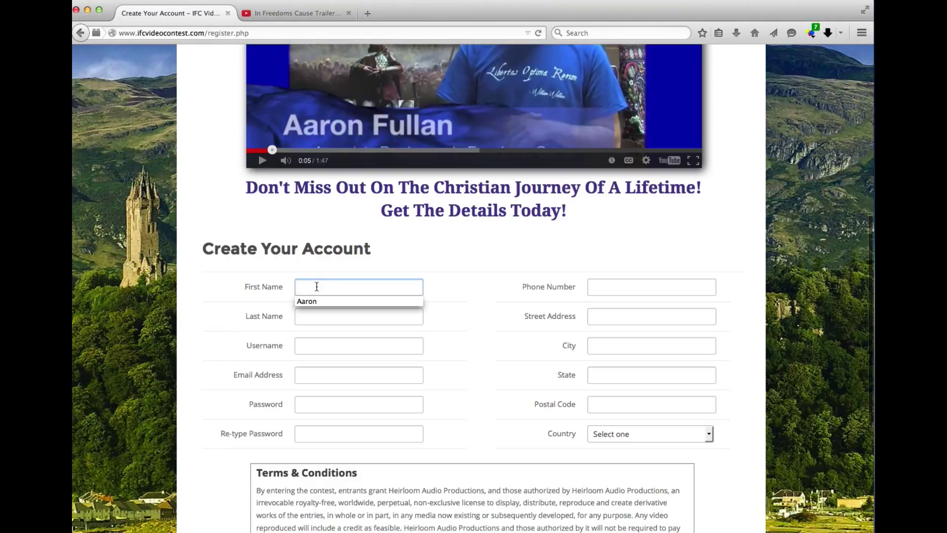
- Enter 'Sample' as first and last name and a sample username
text(Sample)
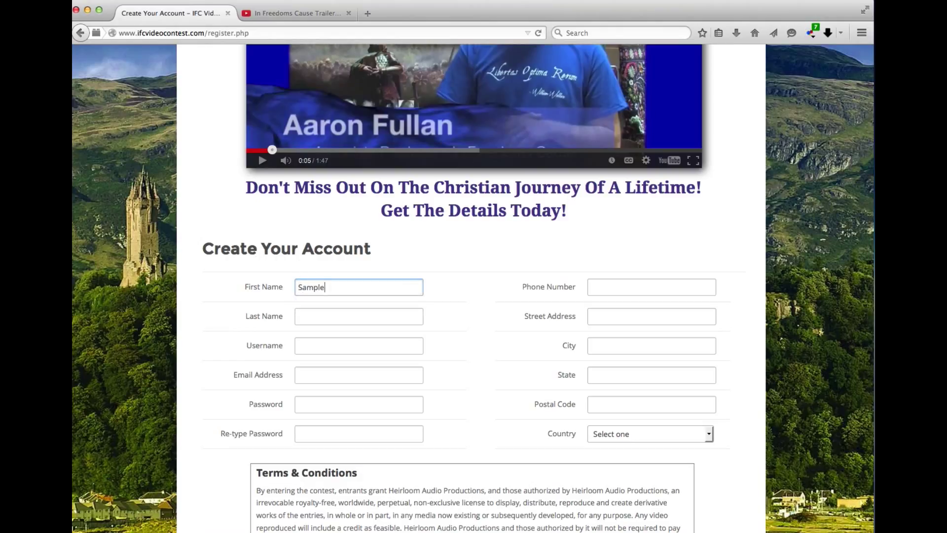
key(Tab)
text(Sample)
key(Tab)
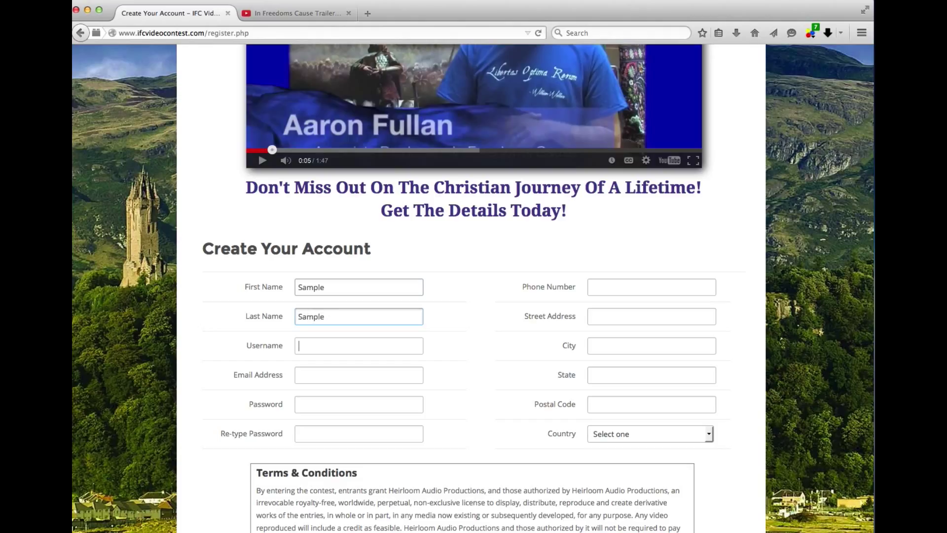
text(amp)
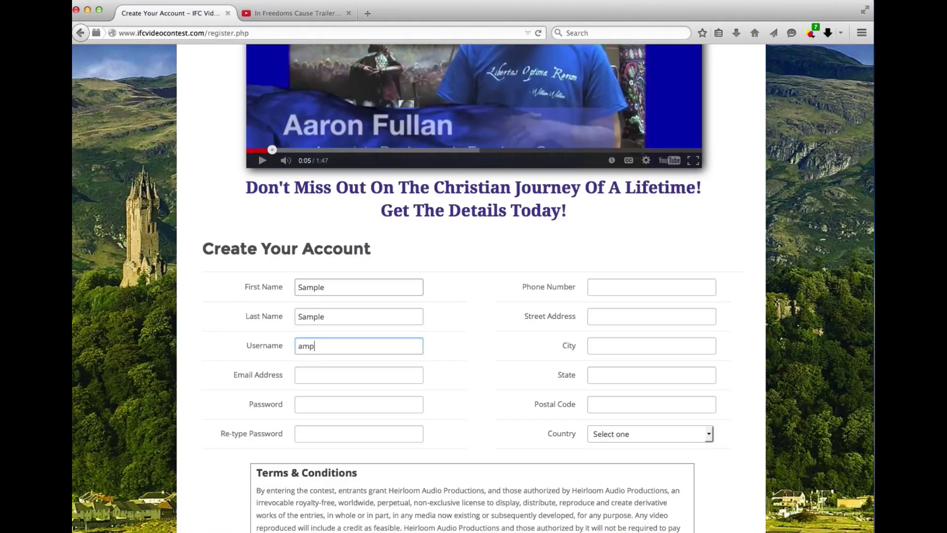
key(BackSpace)
key(BackSpace)
text(samplename)
key(Tab)
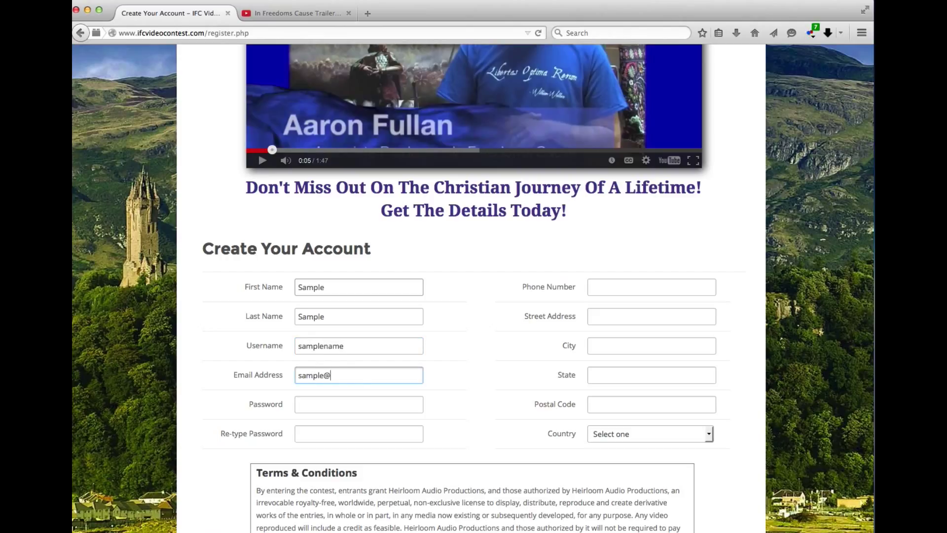
- Enter the sample e-mail address, password and phone number
key(Tab)
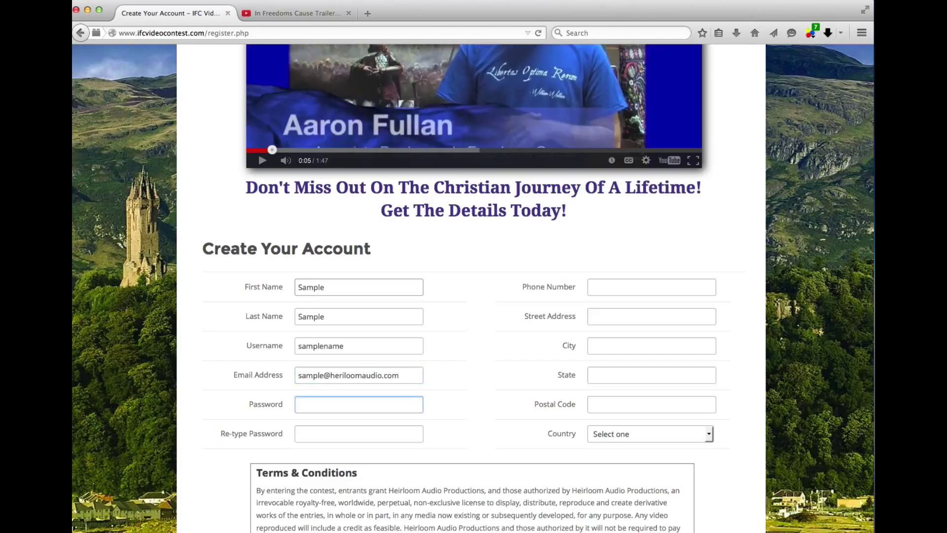
text(sampl)
key(Tab)
text(sample)
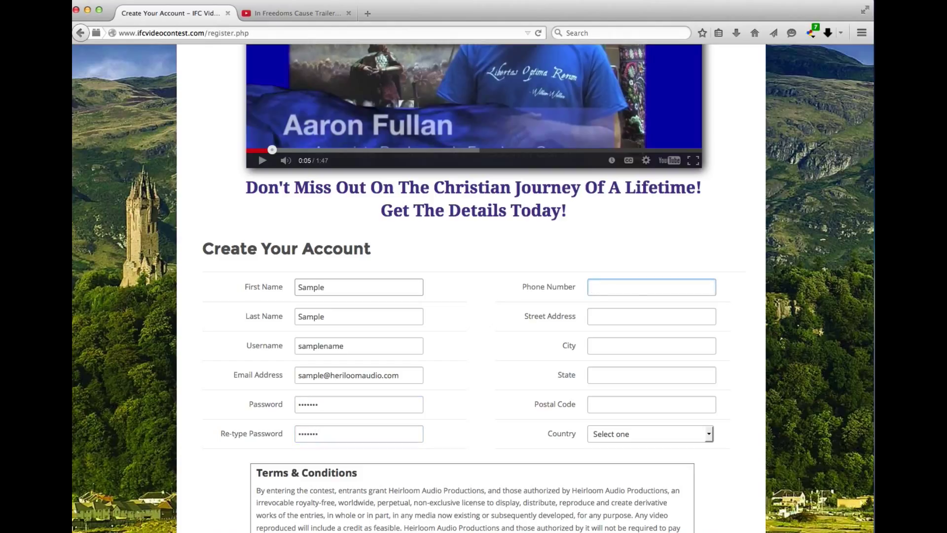
key(Tab)
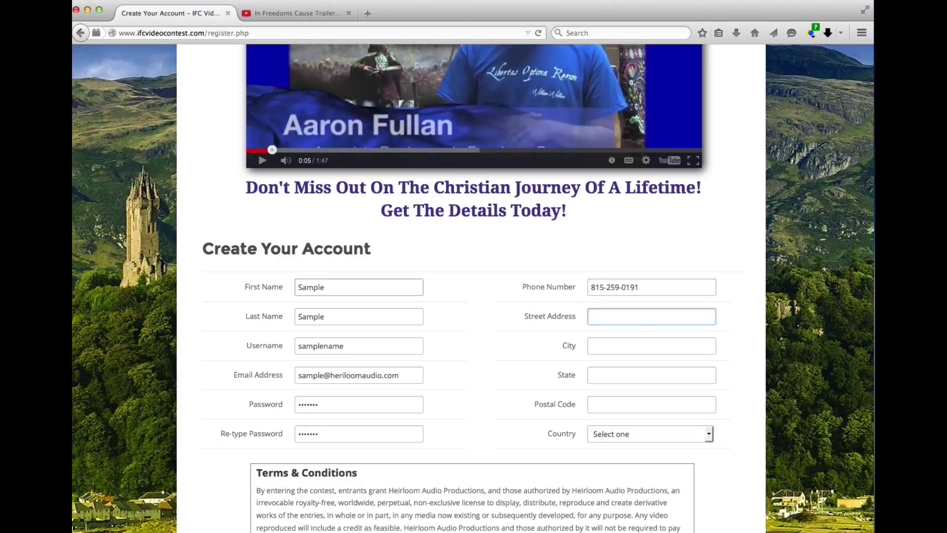
- Fill in the street address, city, state and postal code
click(651, 345)
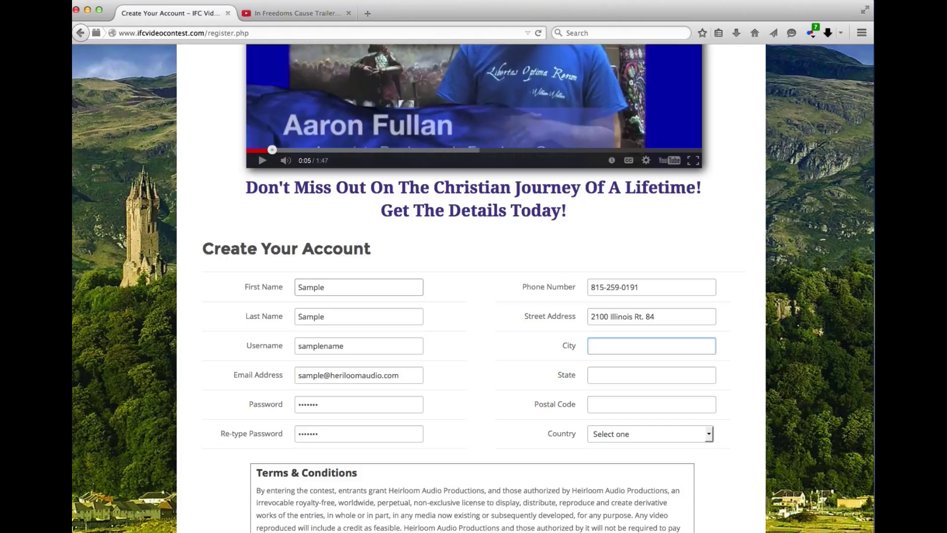
text(Thomson)
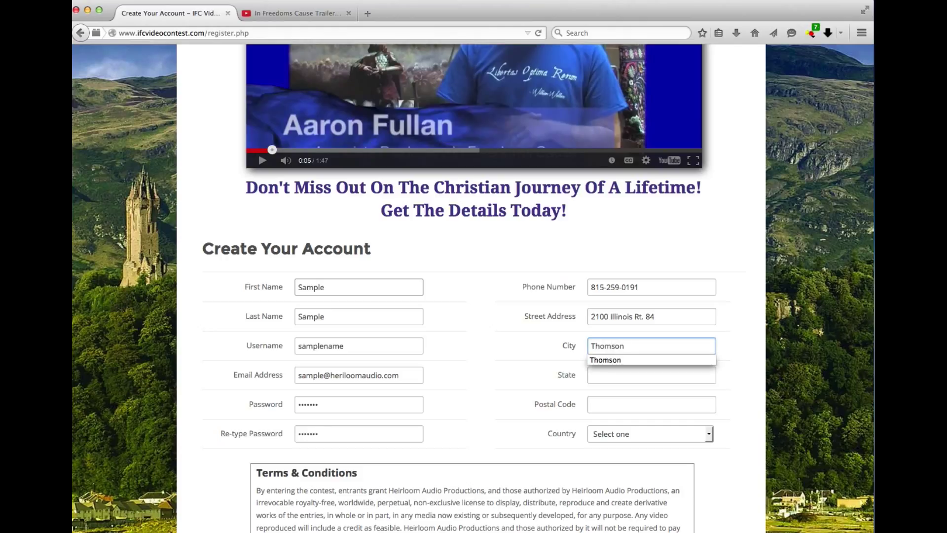
key(Tab)
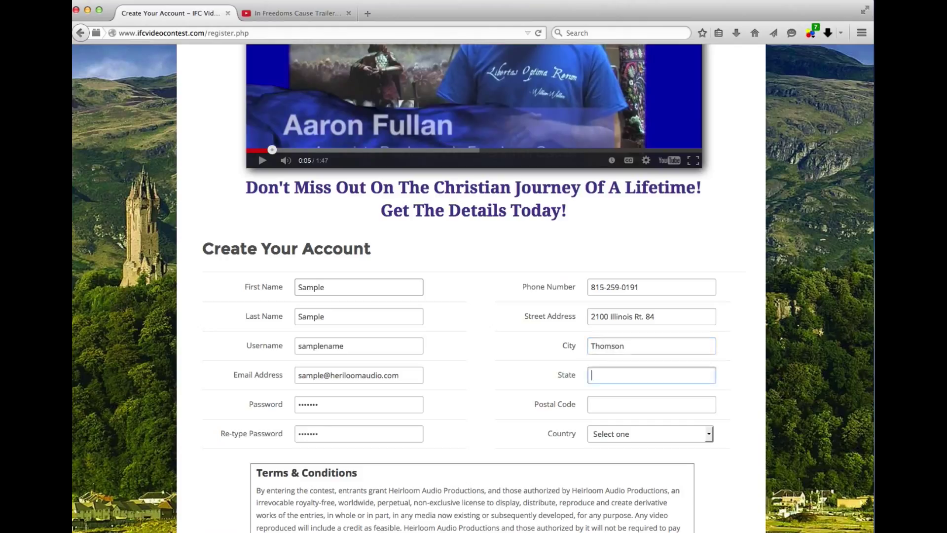
text(IL)
key(Tab)
text(61285)
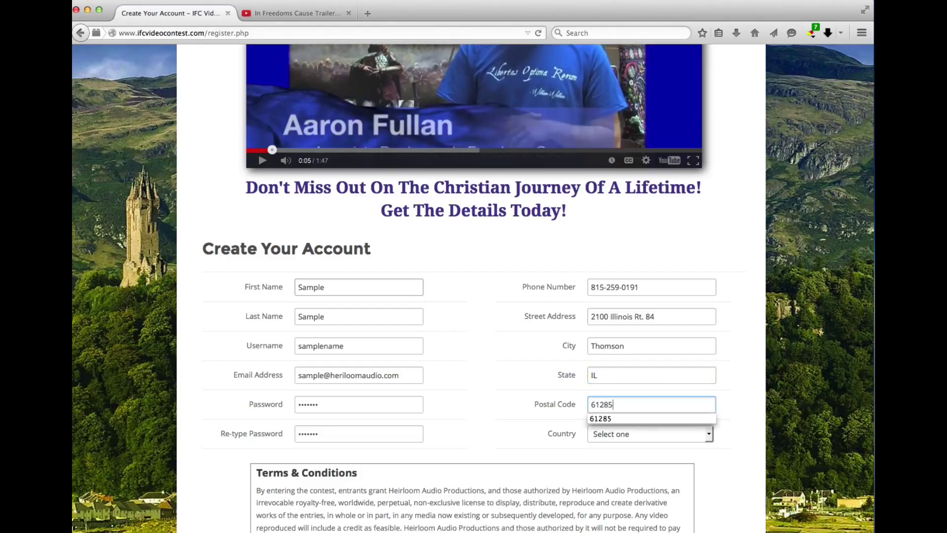
key(Tab)
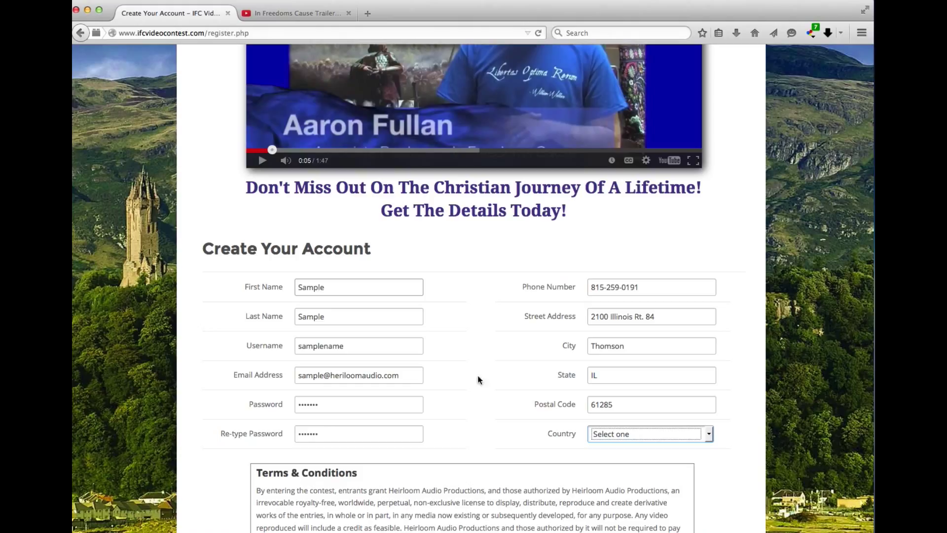
- Choose USA as the country, agree to the terms, and submit the registration
click(708, 434)
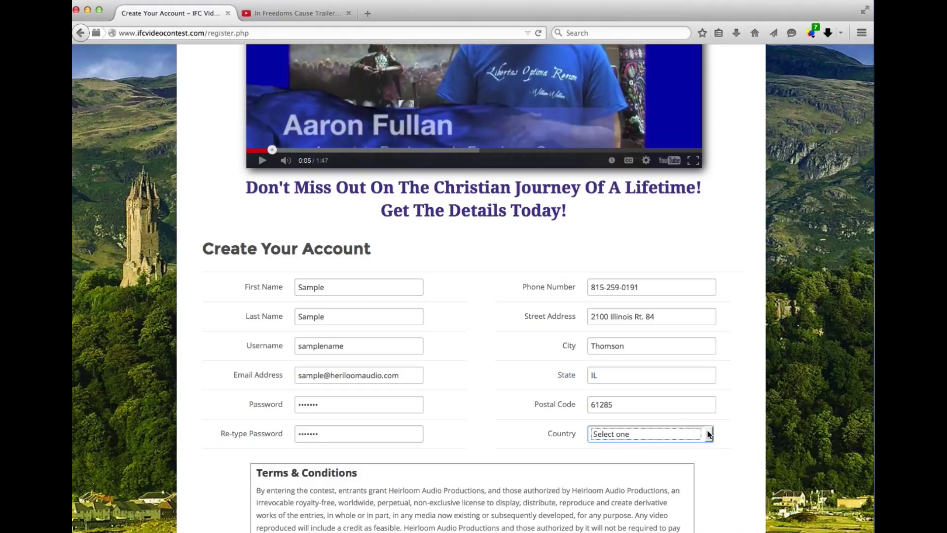
click(622, 458)
scroll(490, 367, down, 5)
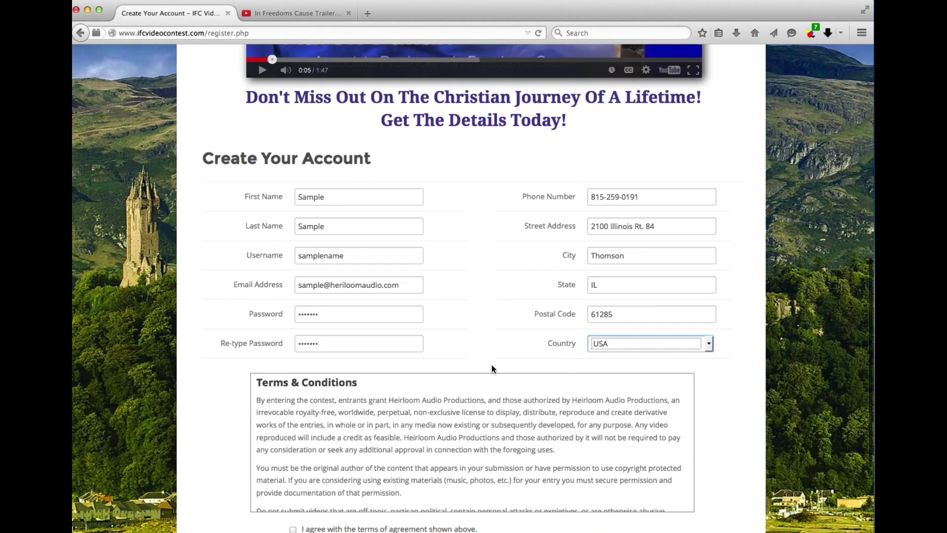
scroll(488, 363, down, 5)
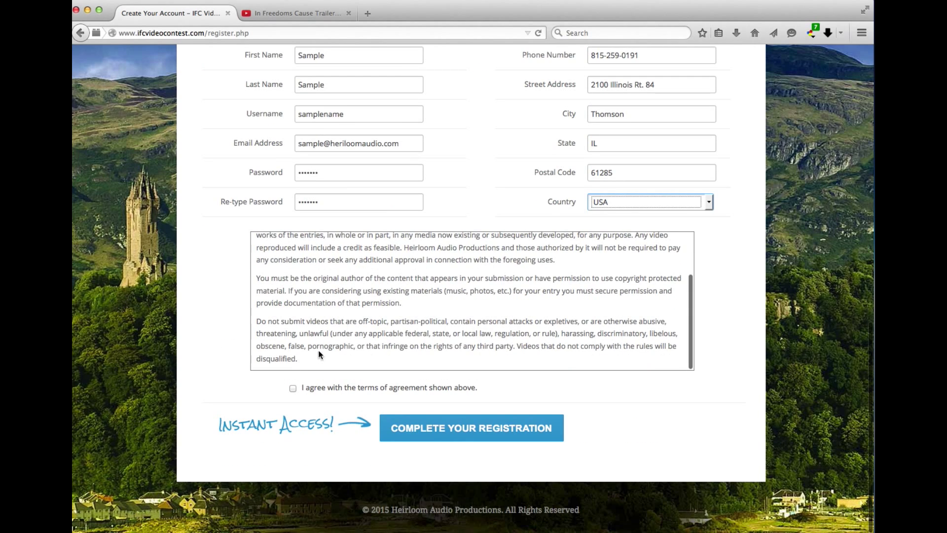
click(293, 390)
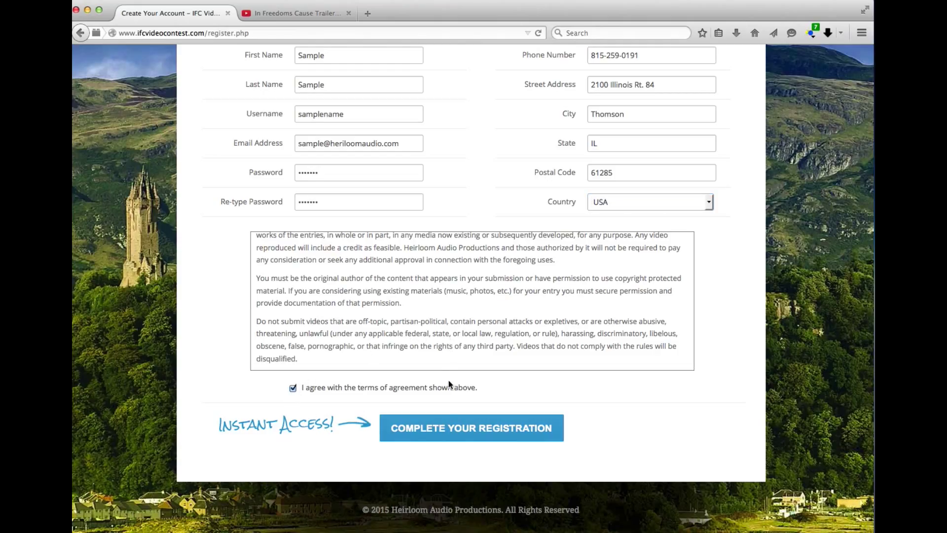
click(429, 427)
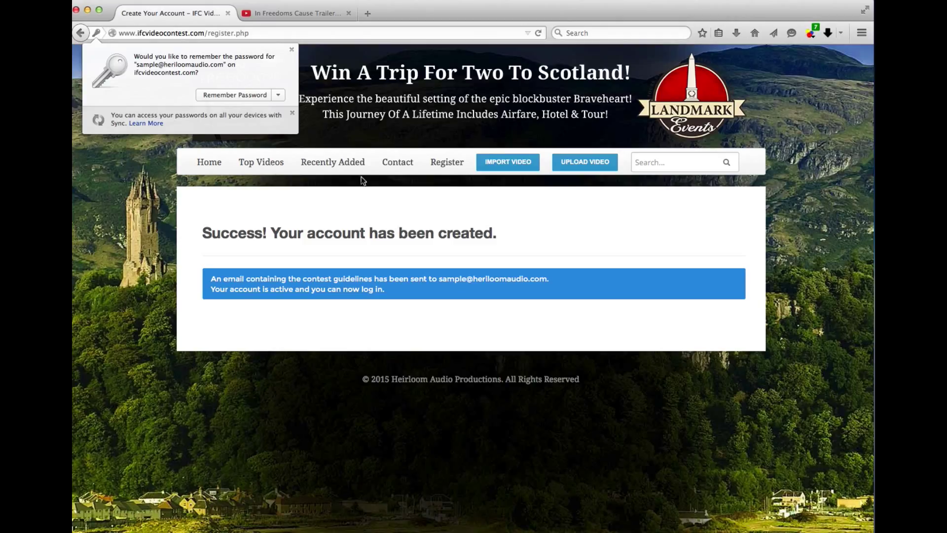
- Dismiss the save-password prompt and return to the site's home page
click(214, 166)
click(214, 166)
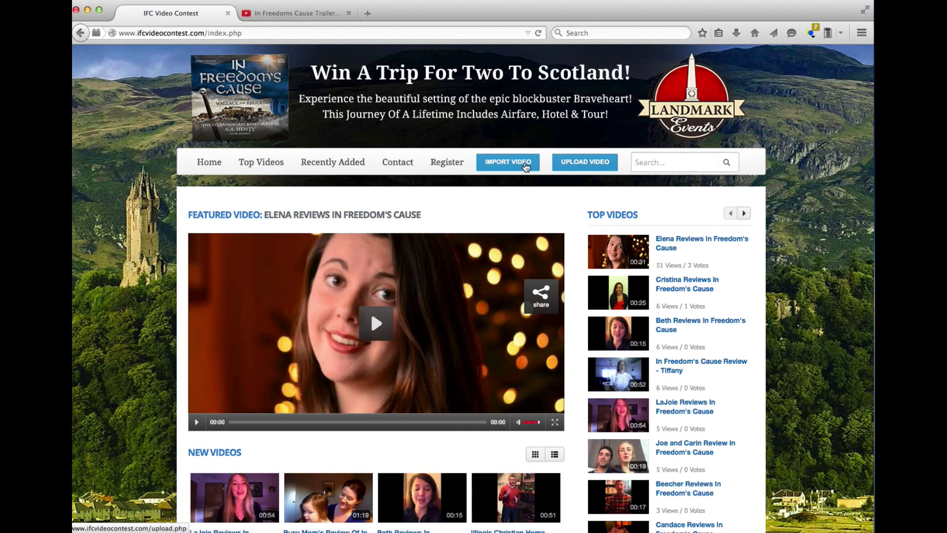
- Go to Upload Video, which redirects to the login page
click(582, 166)
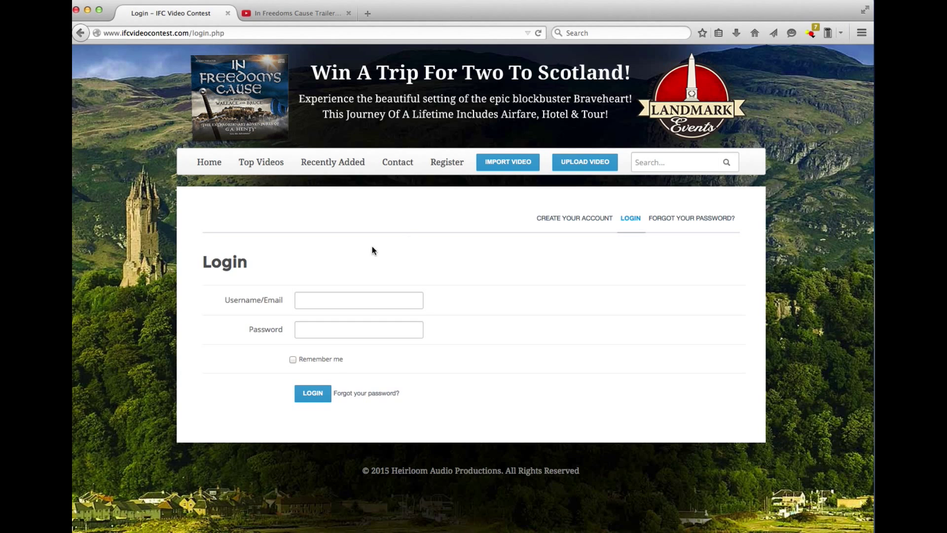
- Try logging in with a sample e-mail and password, which is rejected as incorrect
click(307, 295)
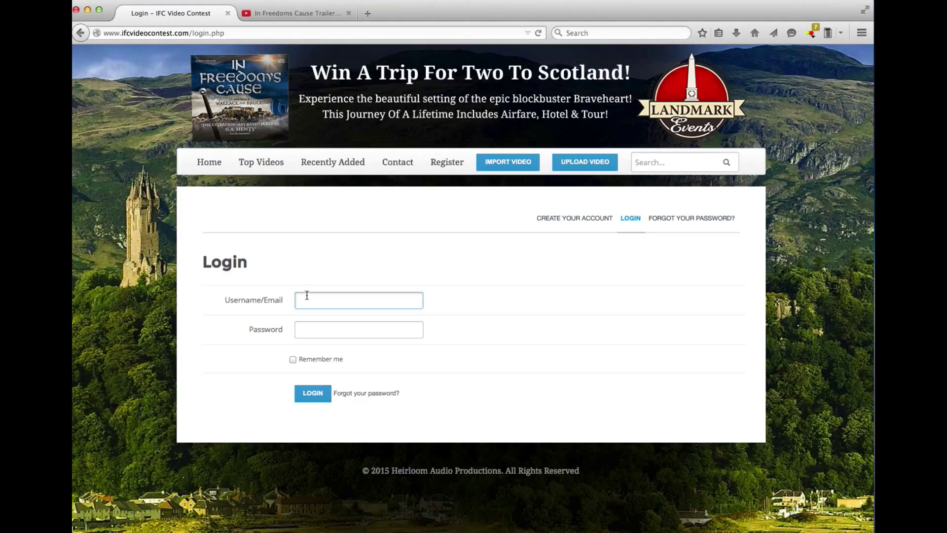
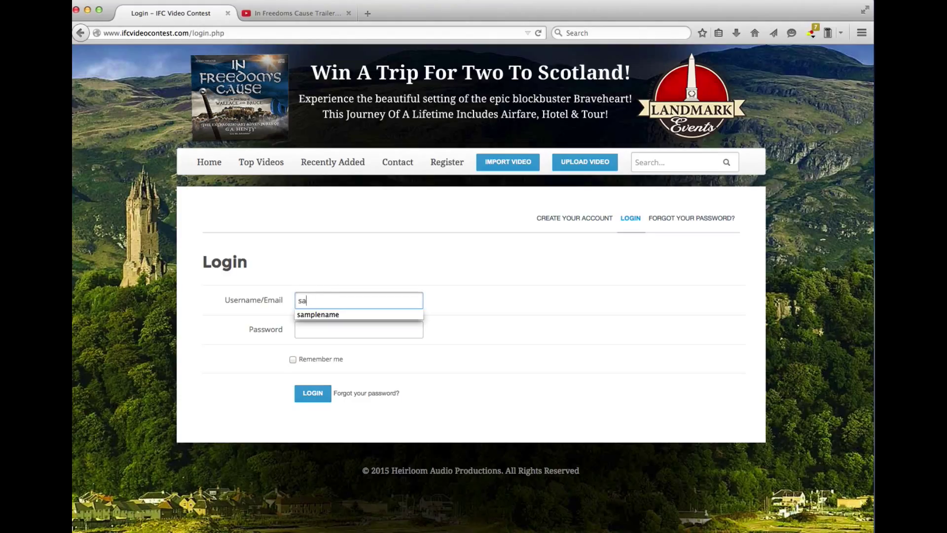
key(Tab)
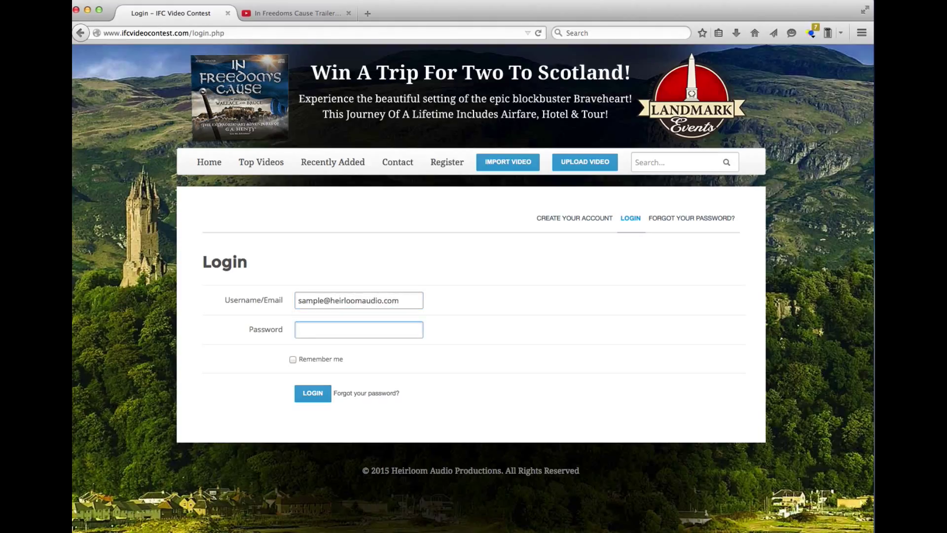
text(••••)
key(BackSpace)
key(BackSpace)
text(•••)
key(BackSpace)
key(BackSpace)
key(BackSpace)
key(BackSpace)
key(BackSpace)
key(BackSpace)
click(313, 393)
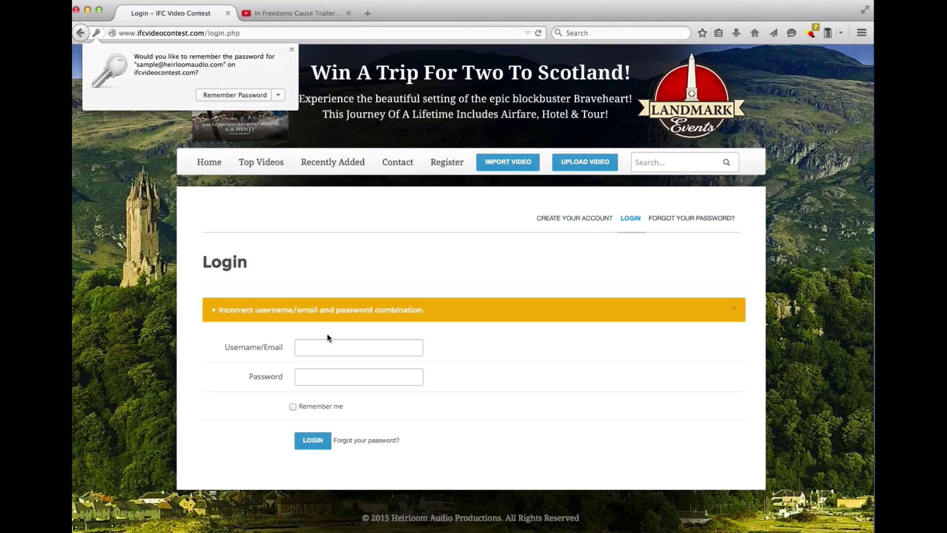
click(333, 346)
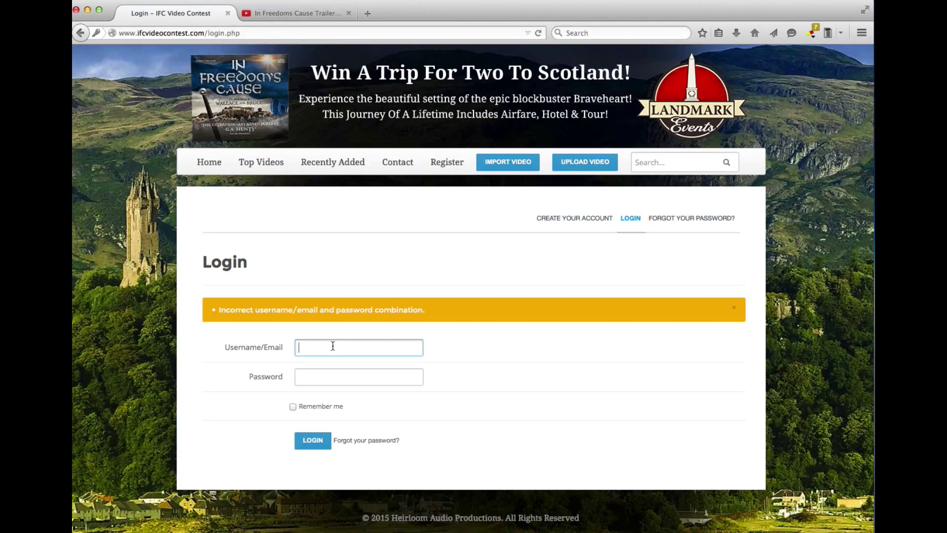
- Log in with the account's e-mail address and password
key(Tab)
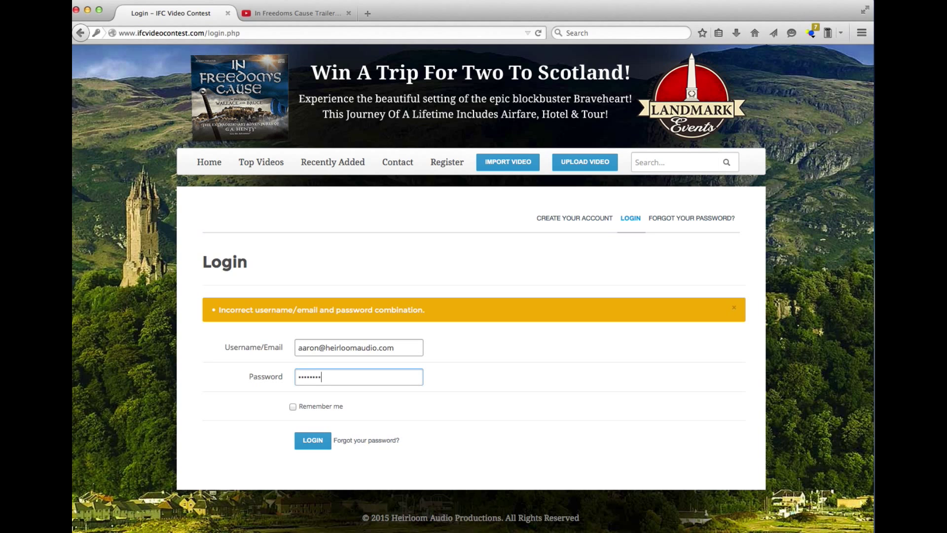
key(Return)
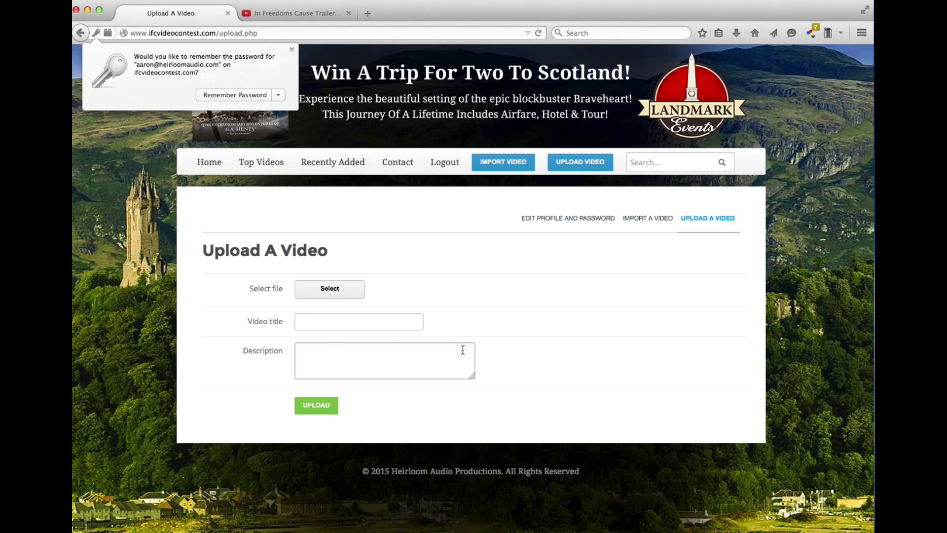
click(339, 324)
- Attach With LEE in Virginia.mp4 from the Desktop to the upload form
click(326, 290)
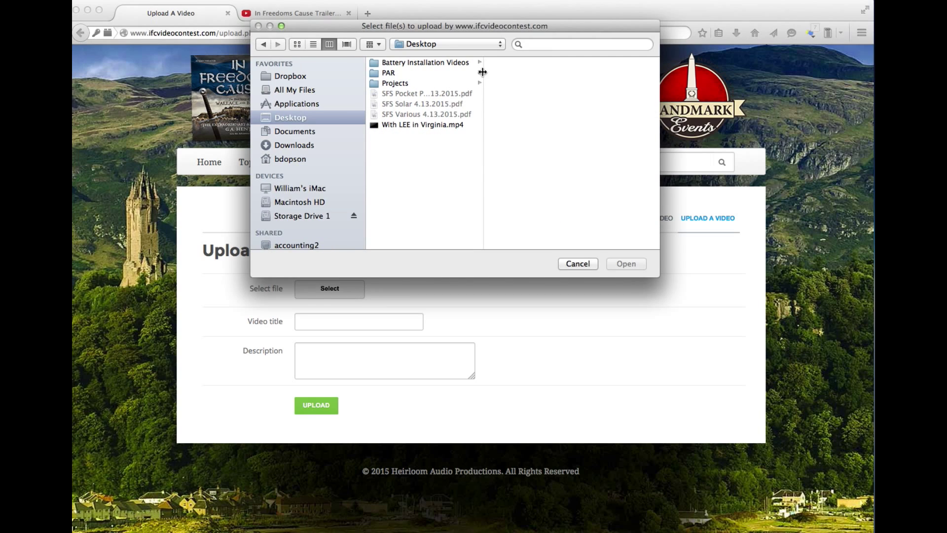
click(448, 127)
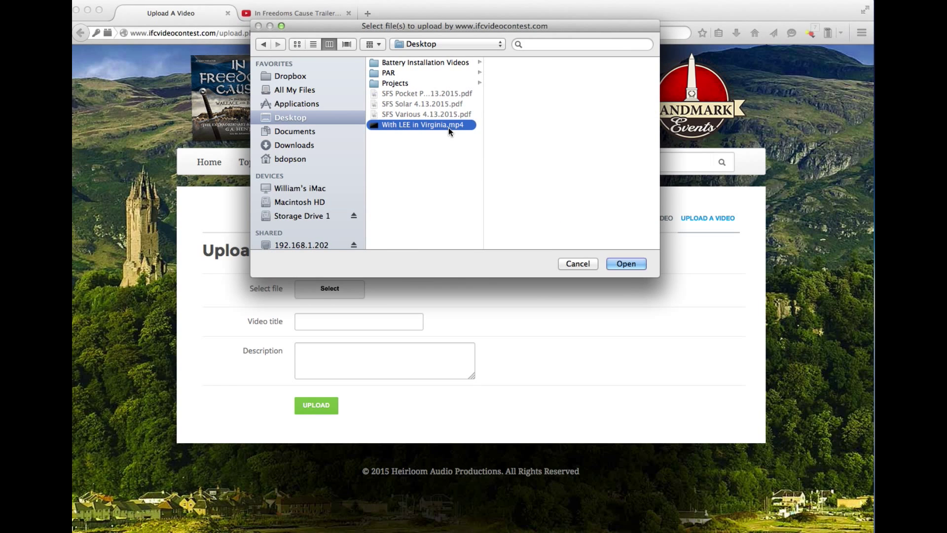
click(627, 264)
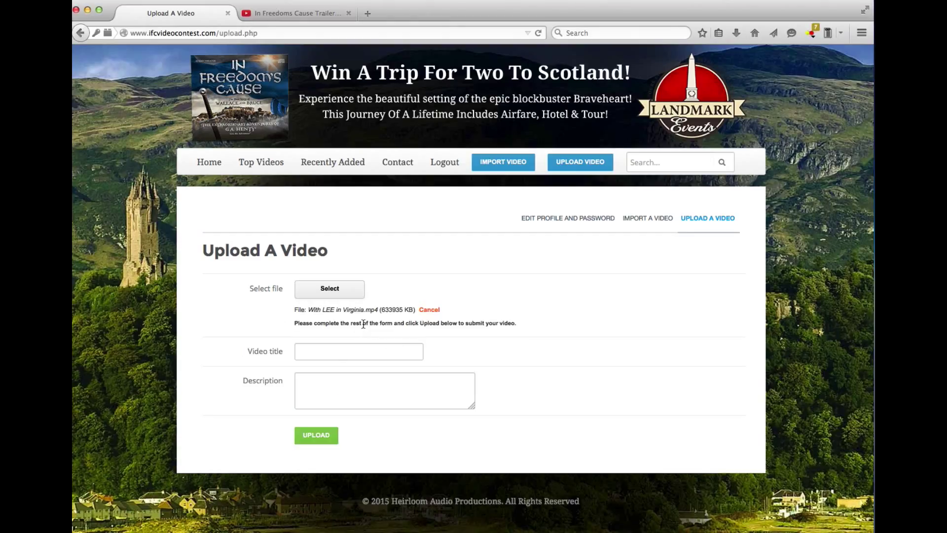
- Title the video and describe it as 'In Freedom's Cause' with the creator's name, then start uploading
click(335, 350)
text(In Freedom's Ca)
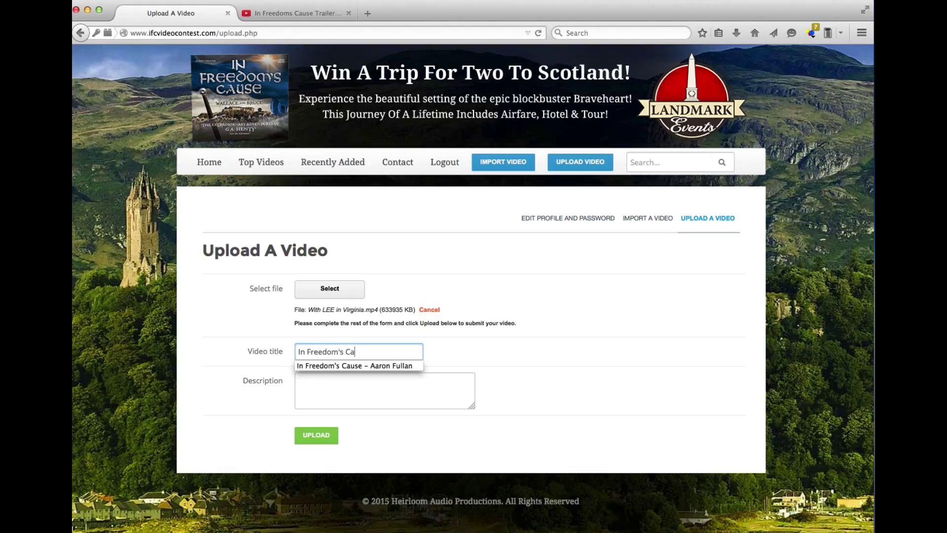
key(Down)
key(Return)
key(Tab)
text(In Free)
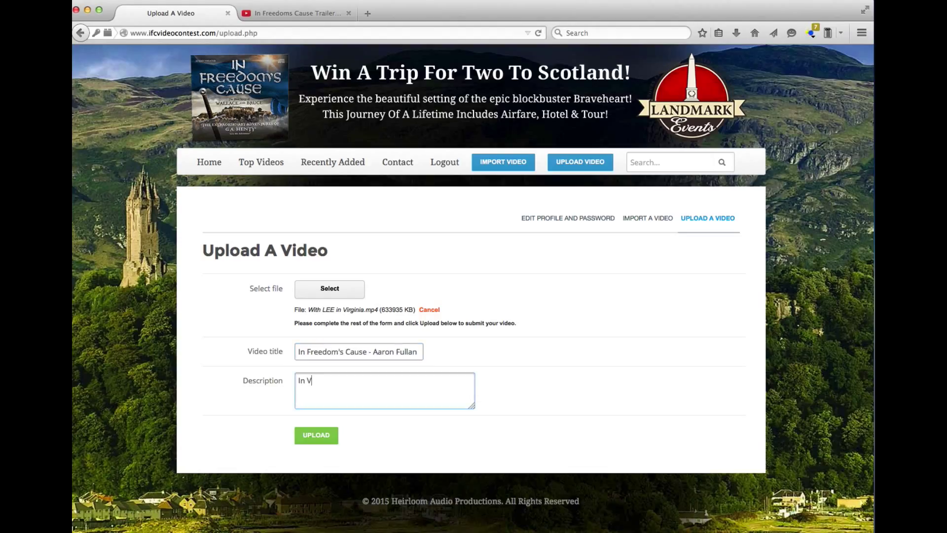
text(dom's Cuase)
key(BackSpace)
key(BackSpace)
key(BackSpace)
key(BackSpace)
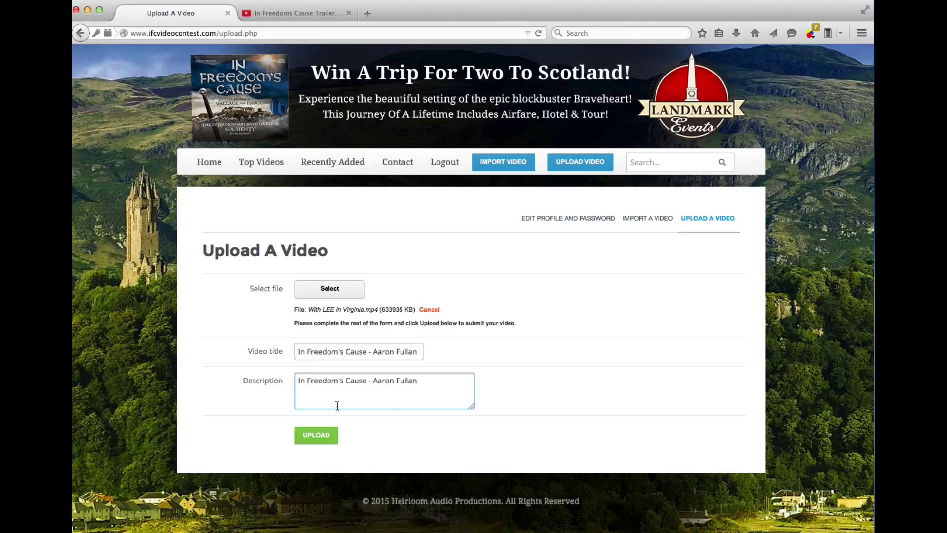
click(318, 435)
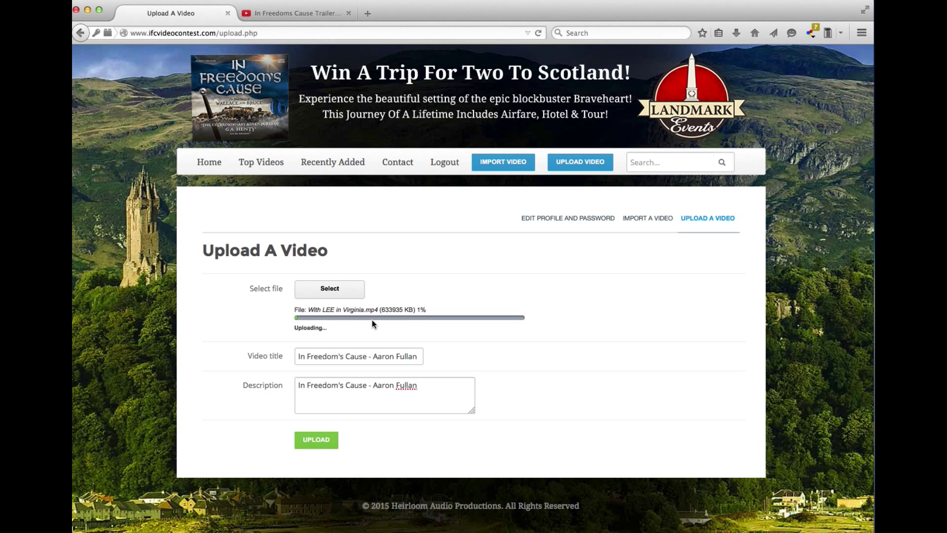
- Go from the home page to the Import A Video page to import an online video
click(214, 166)
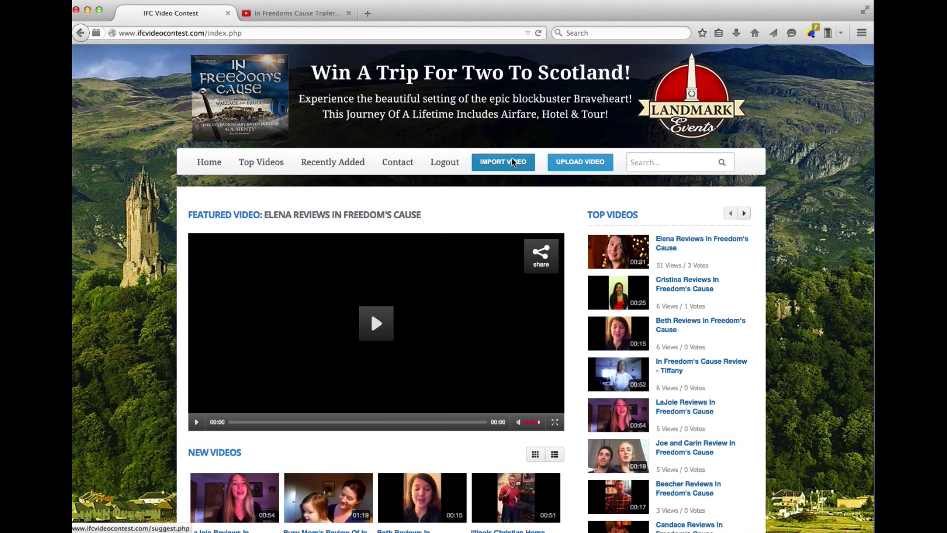
click(515, 165)
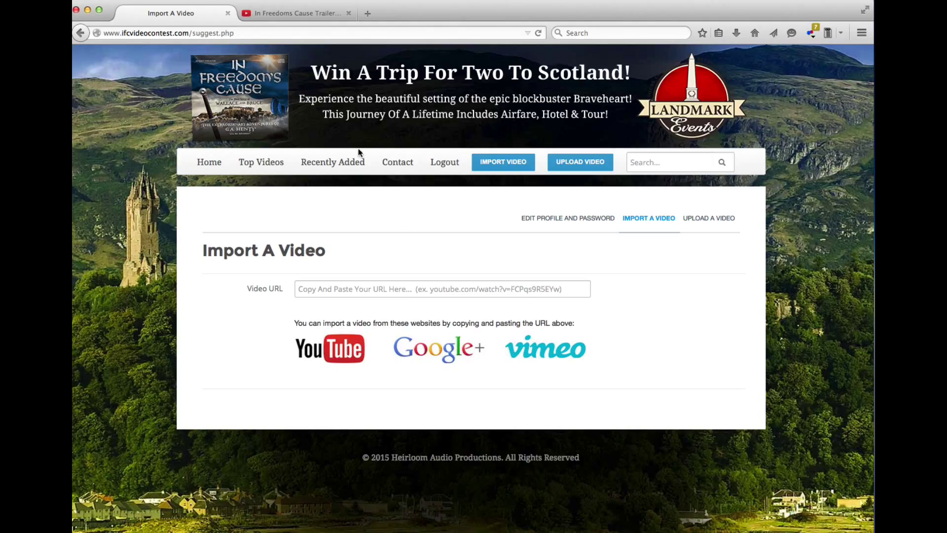
- Paste the YouTube trailer's address into the Video URL field of the import form
click(296, 12)
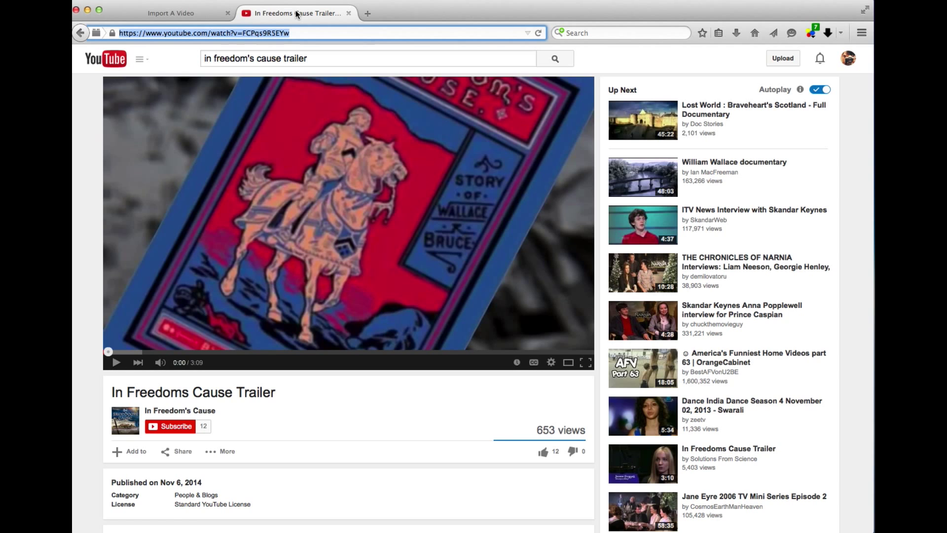
click(201, 14)
click(434, 284)
text(https://www.youtube.com/watch?v=FCPqs9R5EYw)
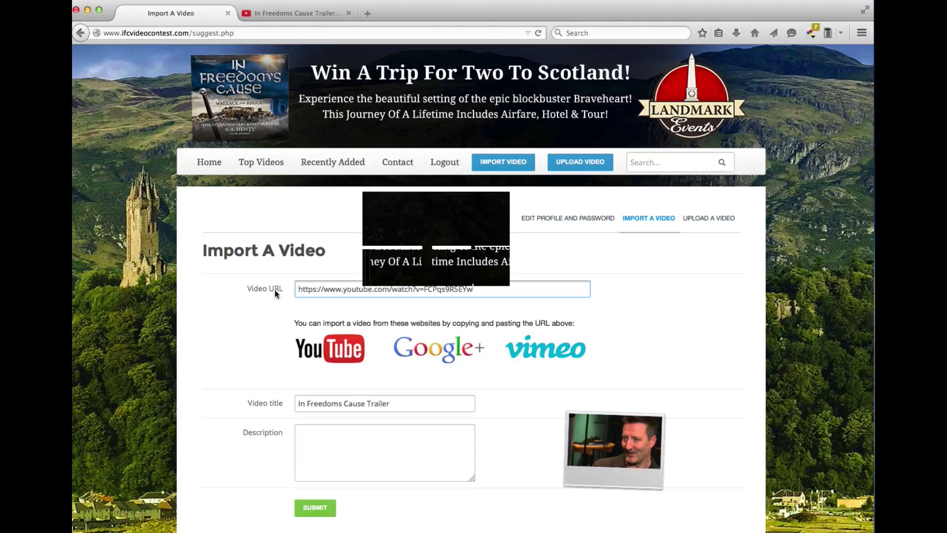
- Describe the trailer as 'In Freedom's Cause', credit its author, and submit it for approval
click(404, 403)
click(352, 438)
text(In Freedom's Cause - Aaron)
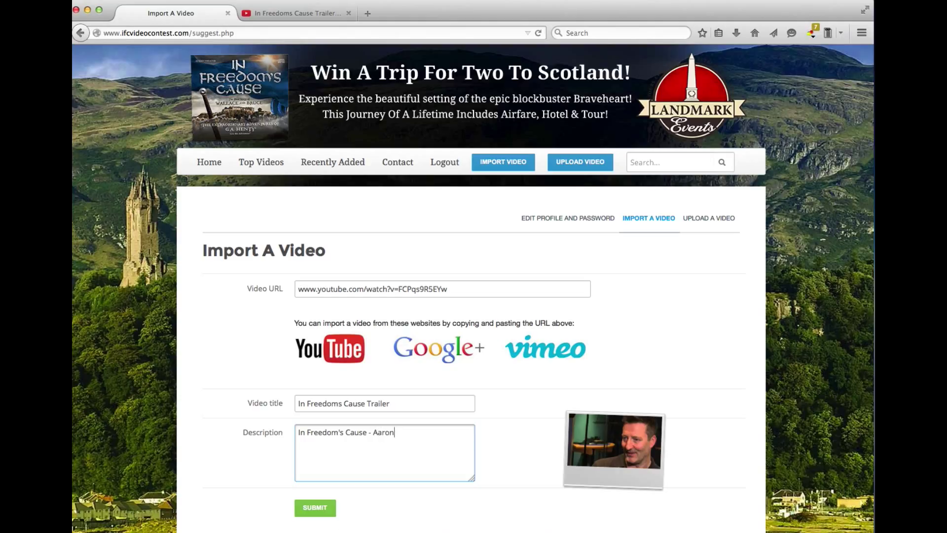
click(321, 516)
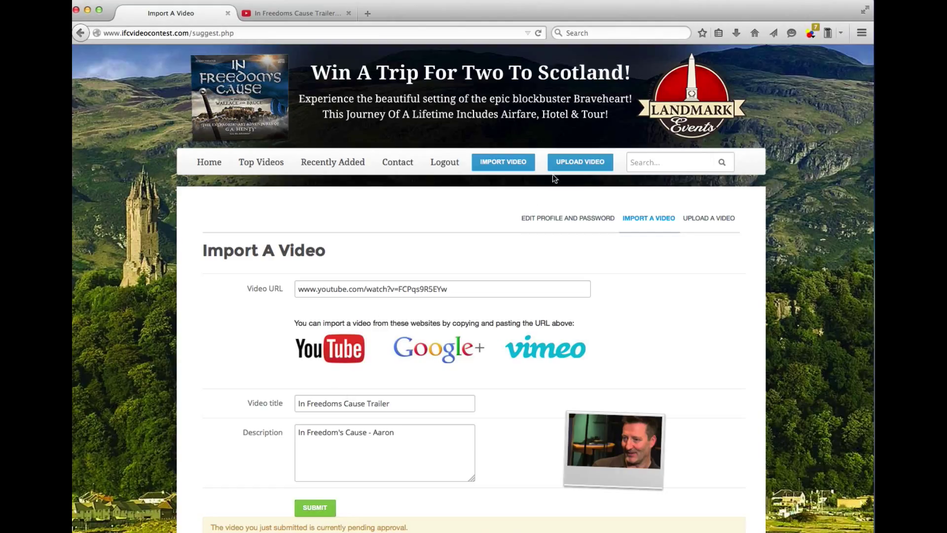
click(209, 162)
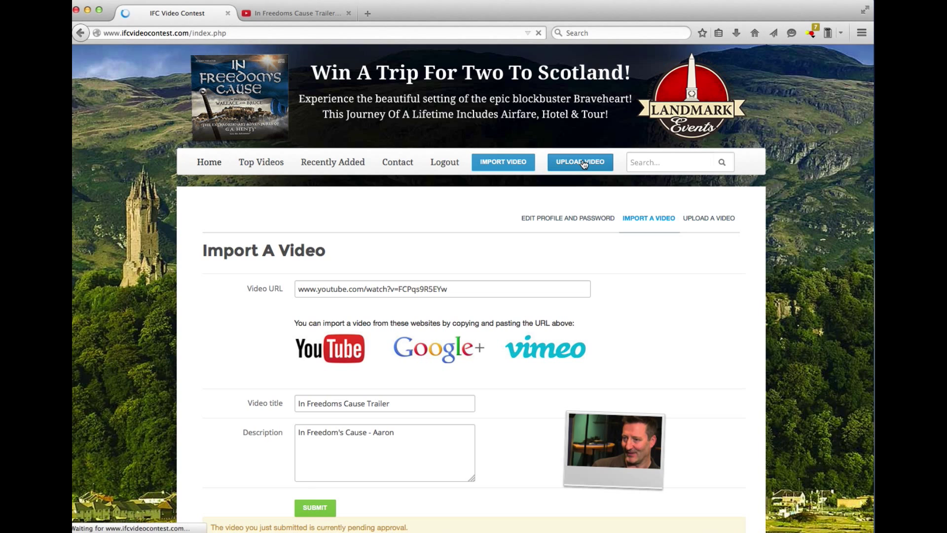